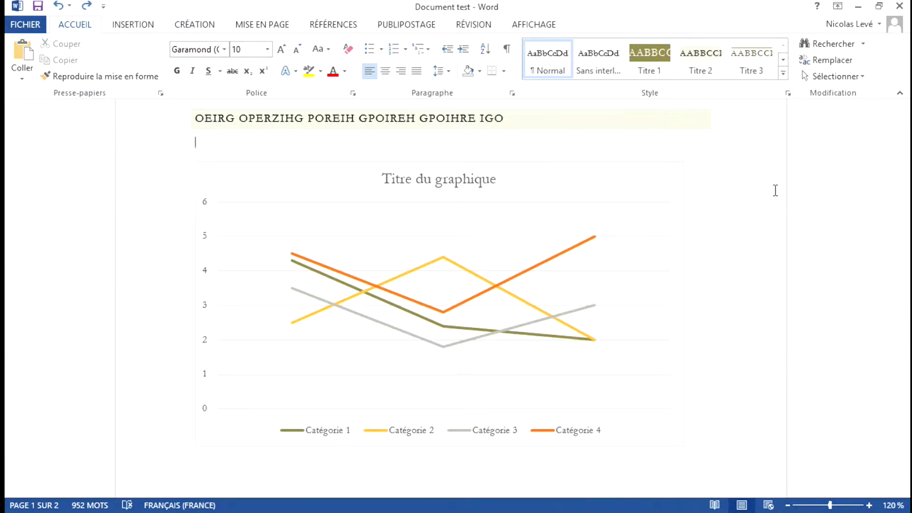
Select the line chart below the heading to bring up its chart design tools and styles.
{"action": "left_click", "coordinate": [682, 172]}
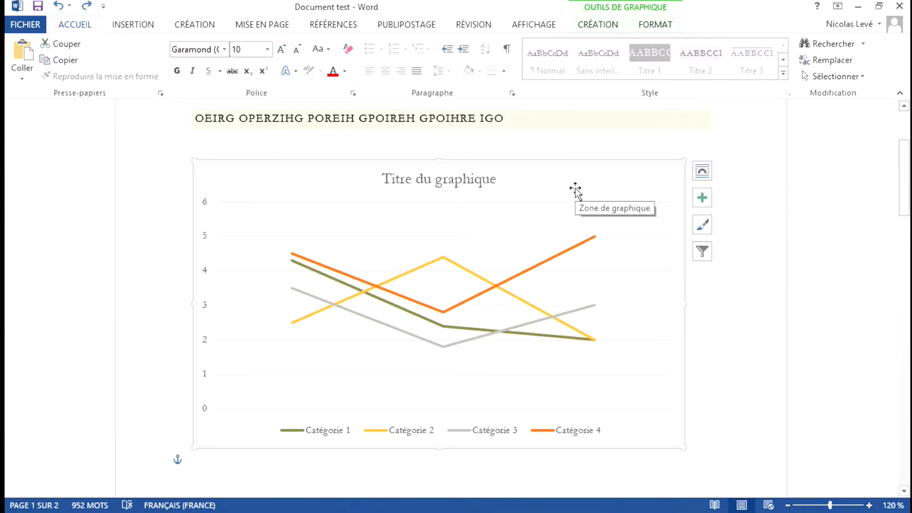
{"action": "left_click", "coordinate": [598, 25]}
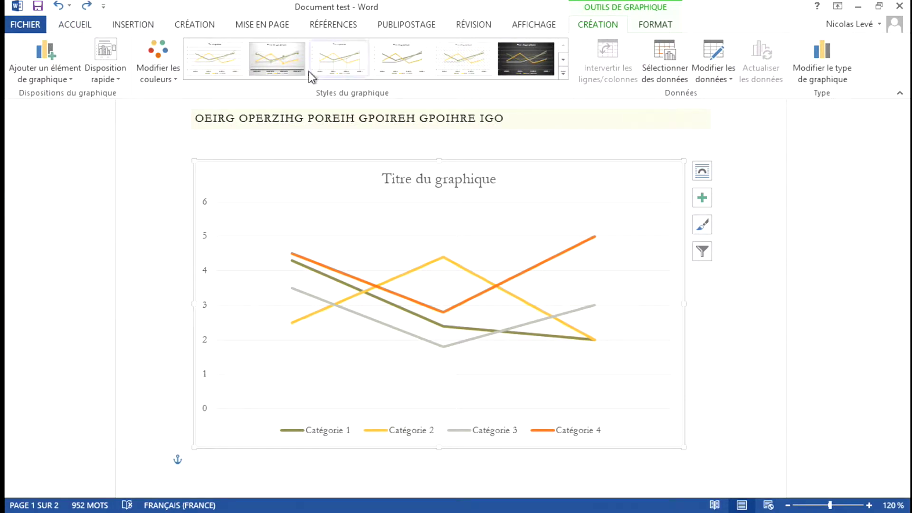
Add value data labels to every chart line and open Autres options d'étiquettes de données.
{"action": "left_click", "coordinate": [56, 75]}
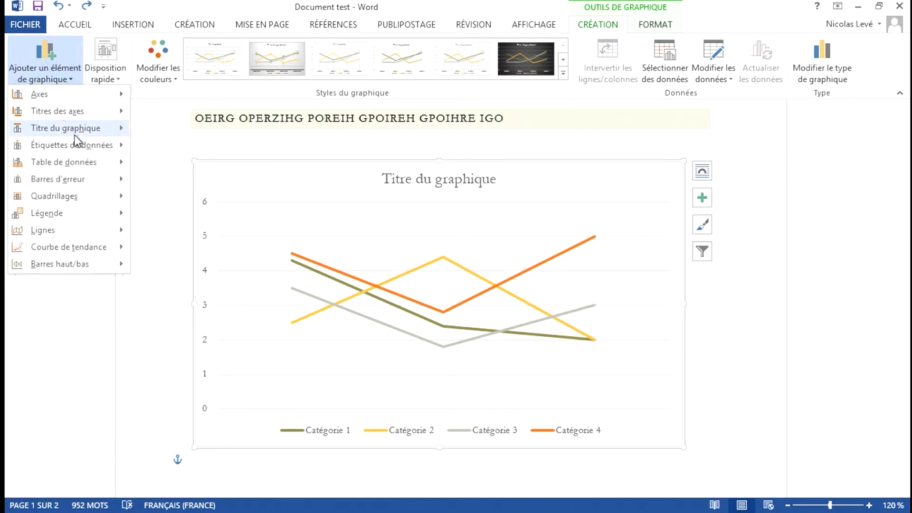
{"action": "mouse_move", "coordinate": [71, 145]}
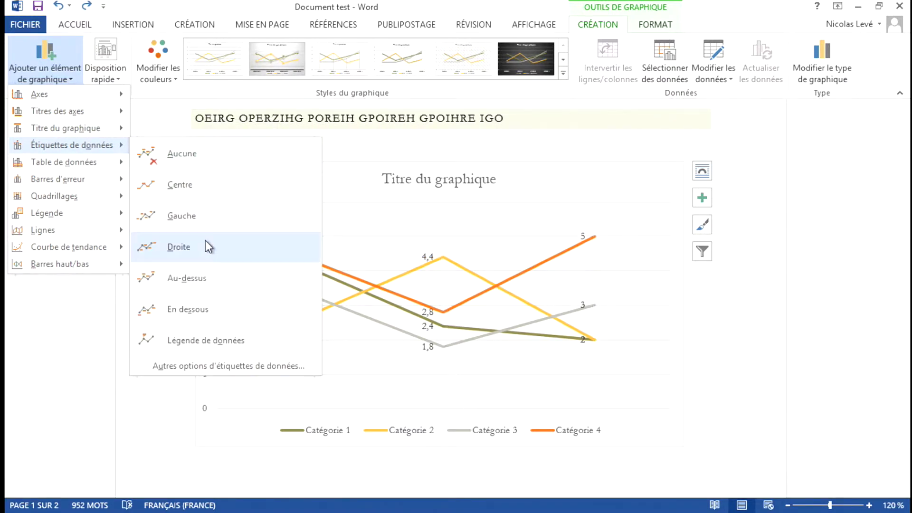
{"action": "left_click", "coordinate": [208, 272]}
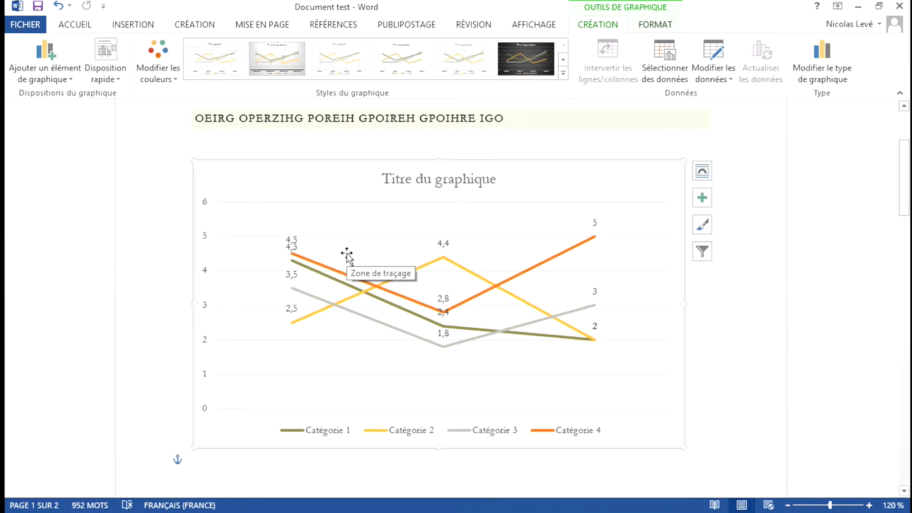
{"action": "left_click", "coordinate": [61, 80]}
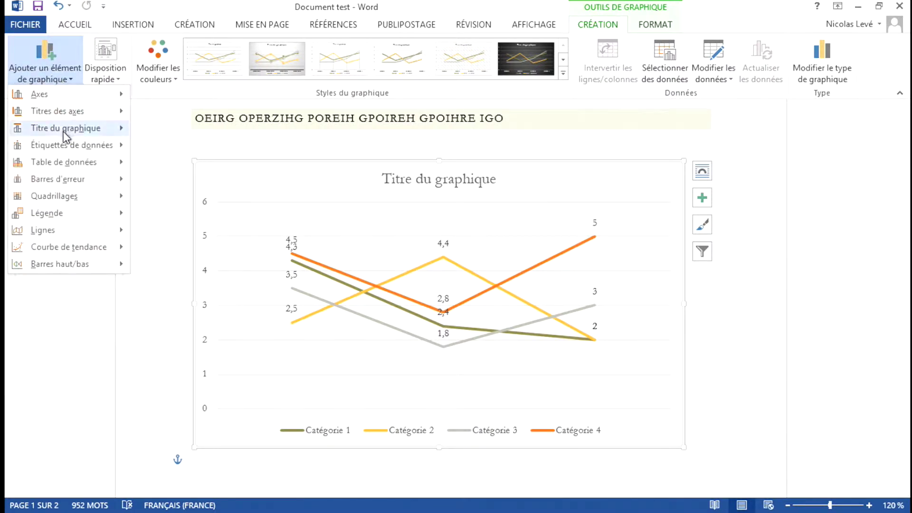
{"action": "mouse_move", "coordinate": [71, 144]}
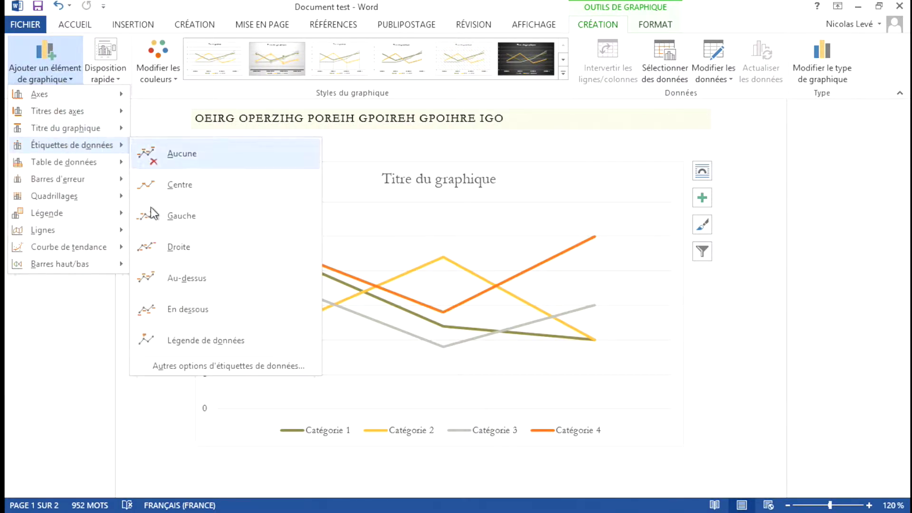
{"action": "left_click", "coordinate": [241, 366]}
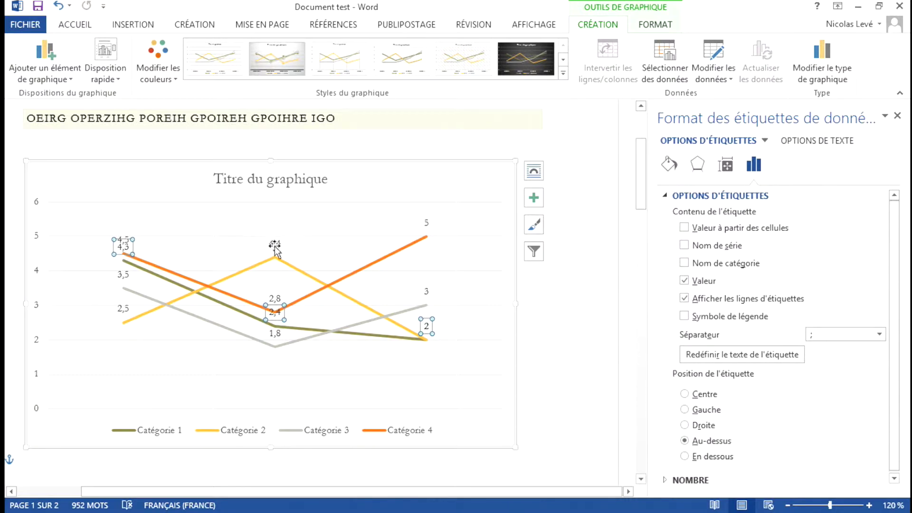
Select Série "Catégorie 4" Étiquettes de données as the labels to format.
{"action": "left_click", "coordinate": [427, 223]}
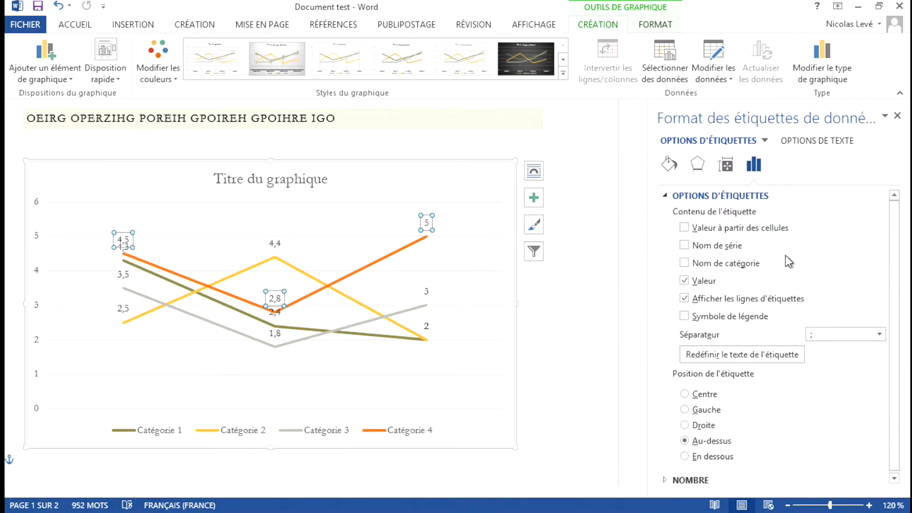
{"action": "left_click", "coordinate": [765, 142]}
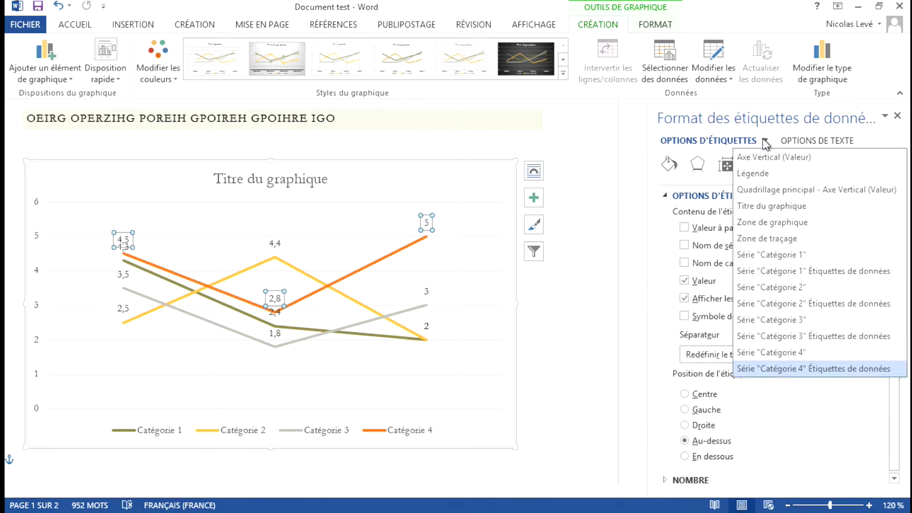
{"action": "left_click", "coordinate": [822, 375]}
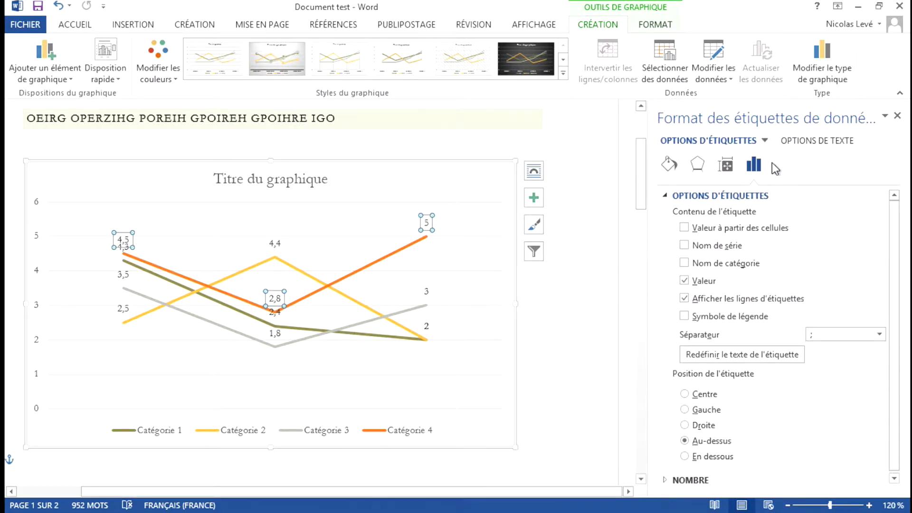
{"action": "left_click", "coordinate": [764, 142]}
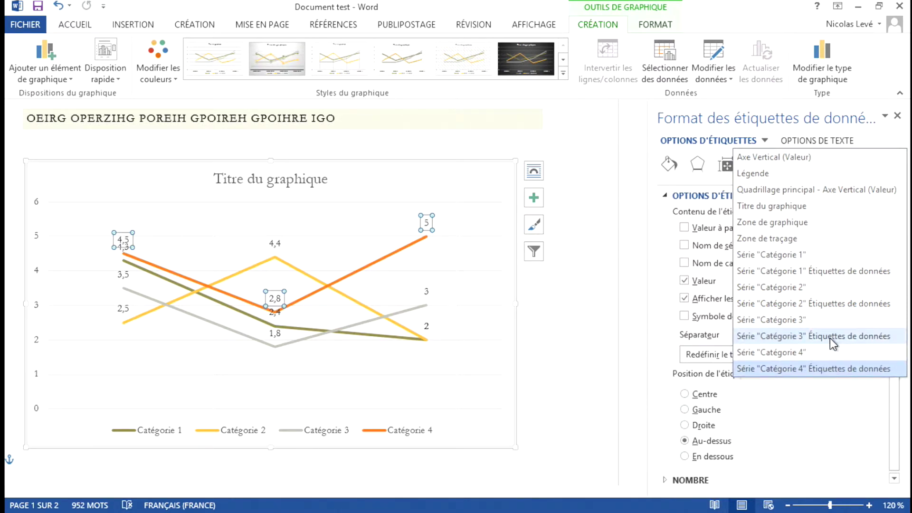
{"action": "left_click", "coordinate": [819, 368]}
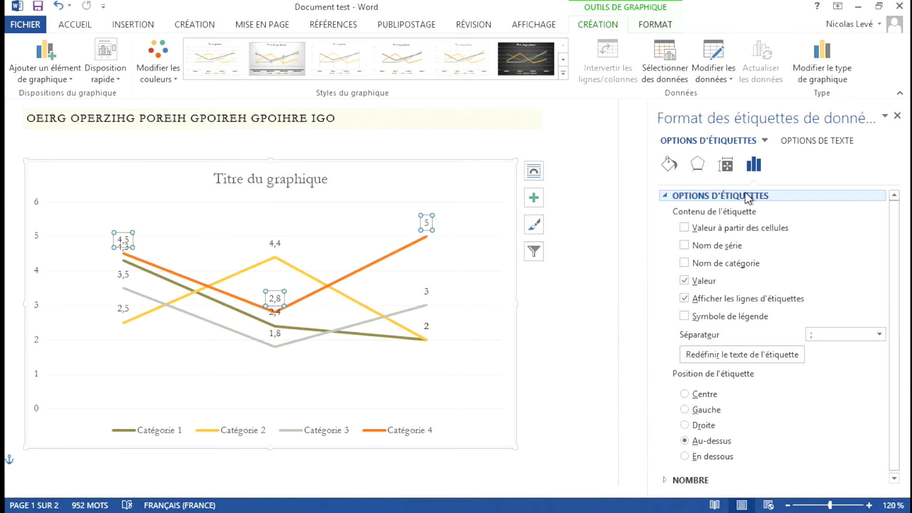
Try out the label content checkboxes, cancelling the attempt to take label text from worksheet cells.
{"action": "left_click", "coordinate": [684, 264]}
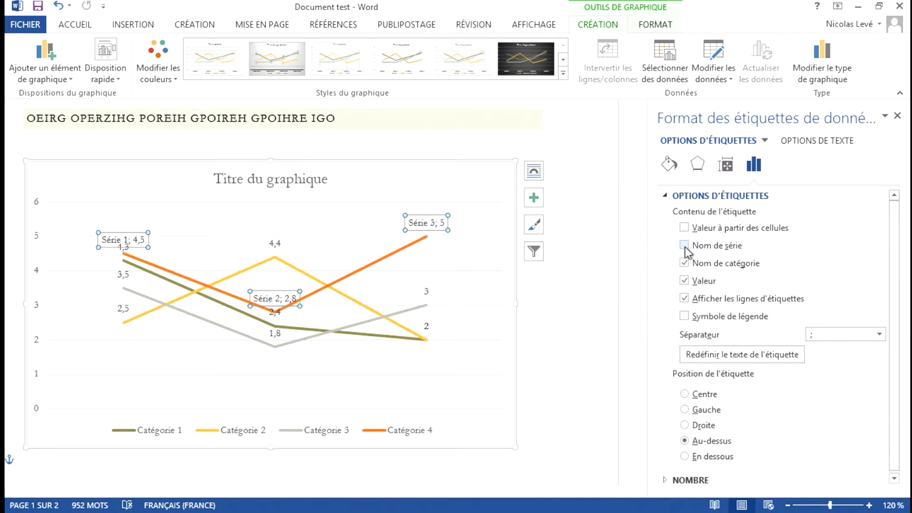
{"action": "left_click", "coordinate": [684, 245]}
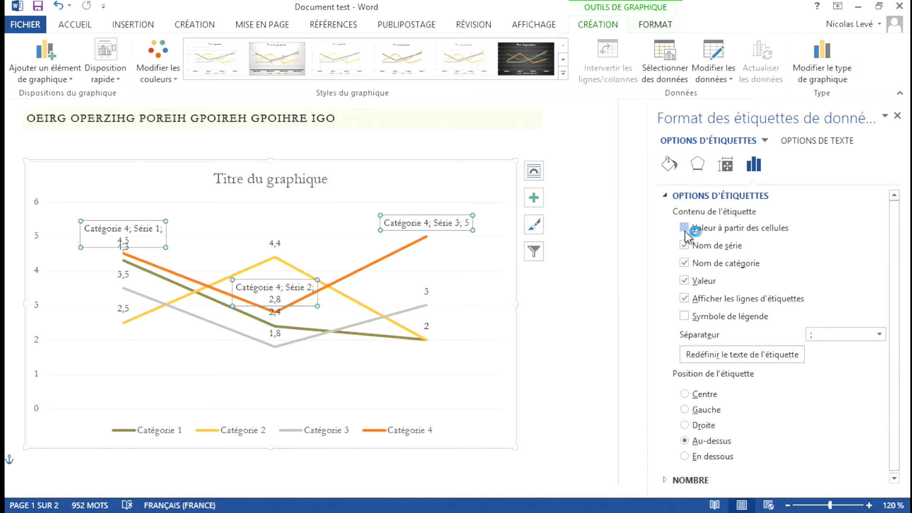
{"action": "left_click", "coordinate": [684, 228]}
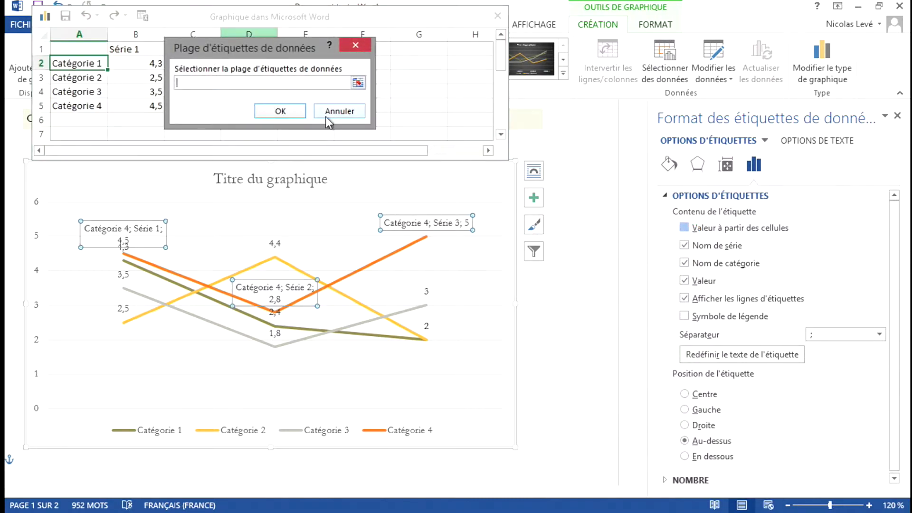
{"action": "left_click", "coordinate": [327, 123]}
{"action": "left_click", "coordinate": [498, 15]}
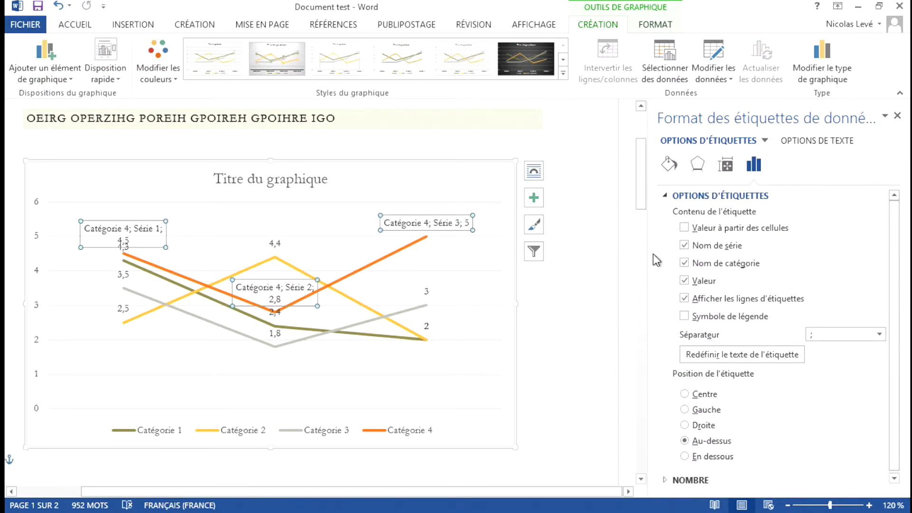
{"action": "left_click", "coordinate": [685, 245]}
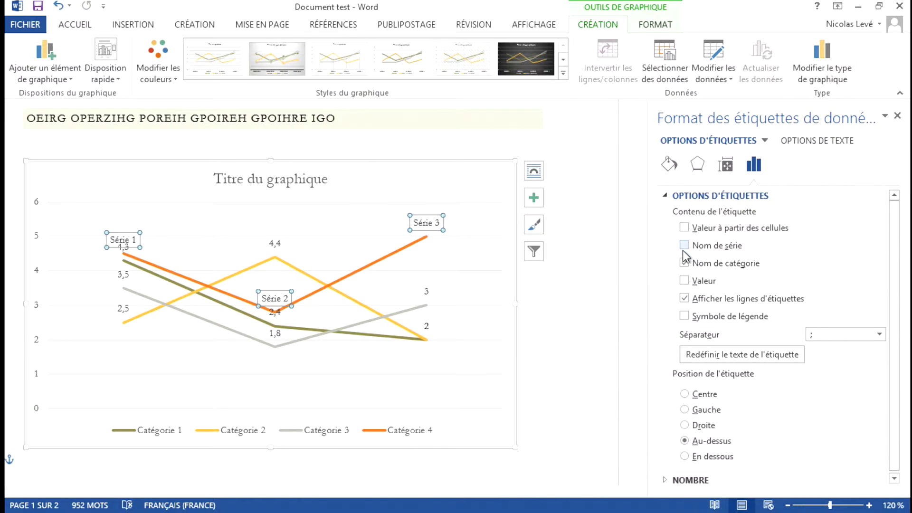
{"action": "left_click", "coordinate": [684, 263]}
{"action": "left_click", "coordinate": [685, 280]}
{"action": "left_click", "coordinate": [684, 246]}
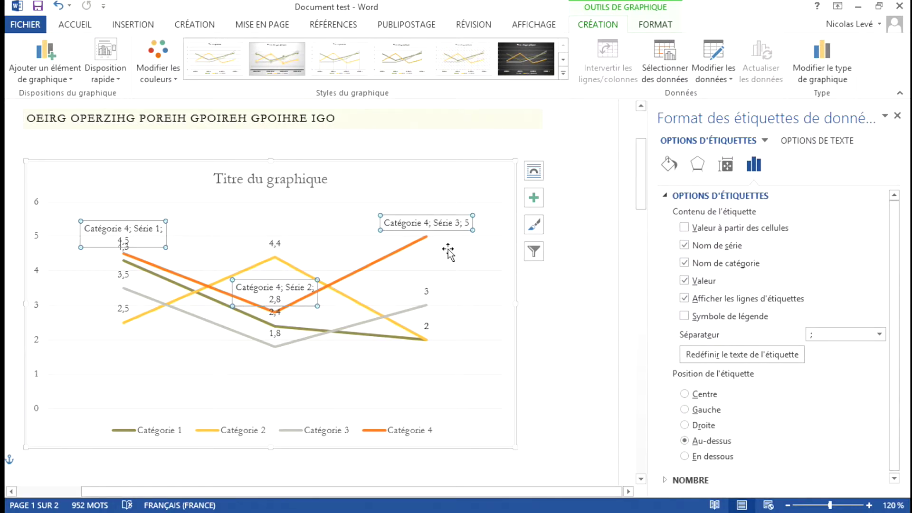
Use a new-line separator and uncheck Nom de catégorie and Nom de série, keeping only Valeur.
{"action": "left_click", "coordinate": [880, 335]}
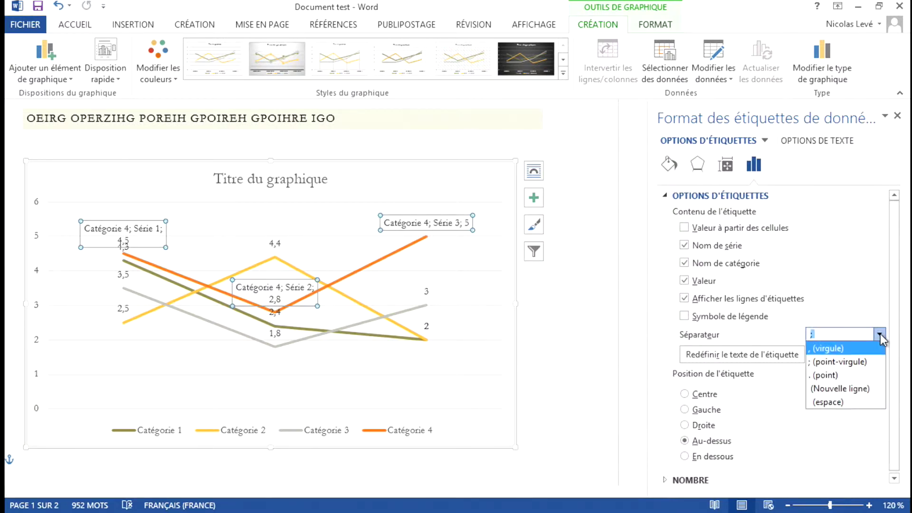
{"action": "left_click", "coordinate": [858, 389]}
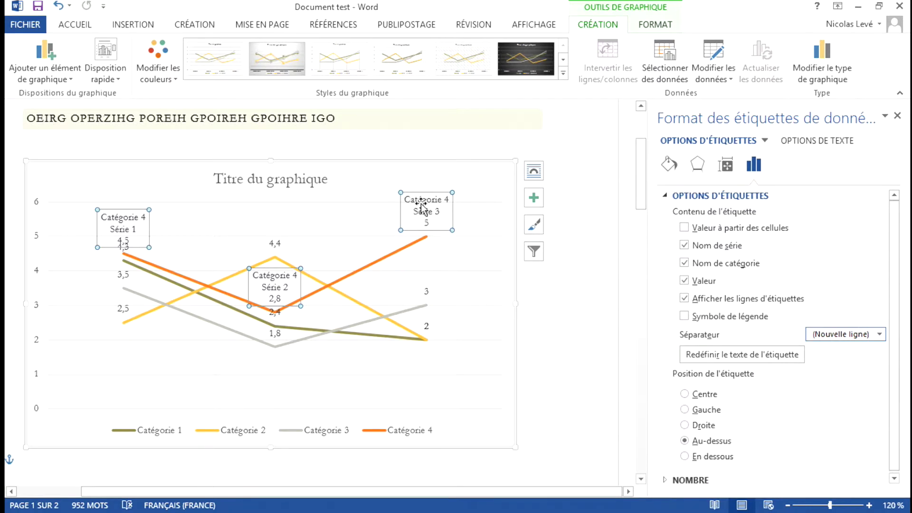
{"action": "left_click", "coordinate": [684, 263]}
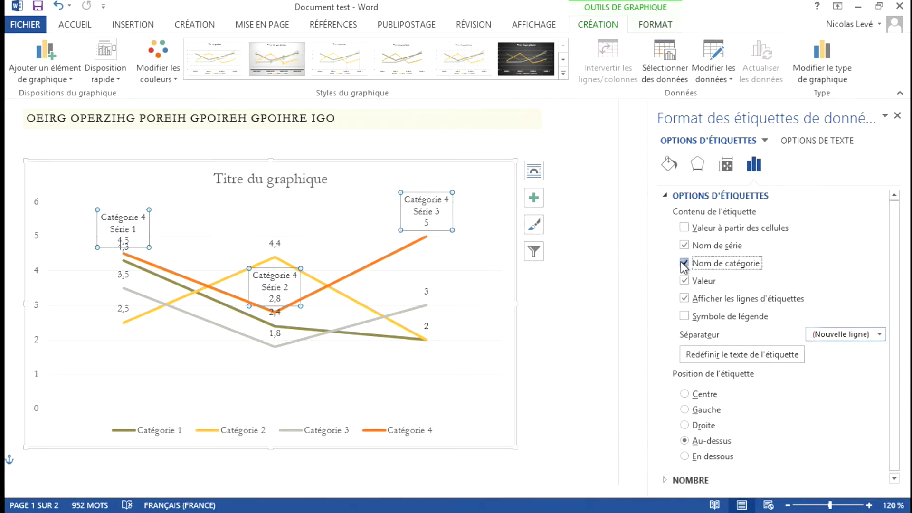
{"action": "left_click", "coordinate": [685, 246]}
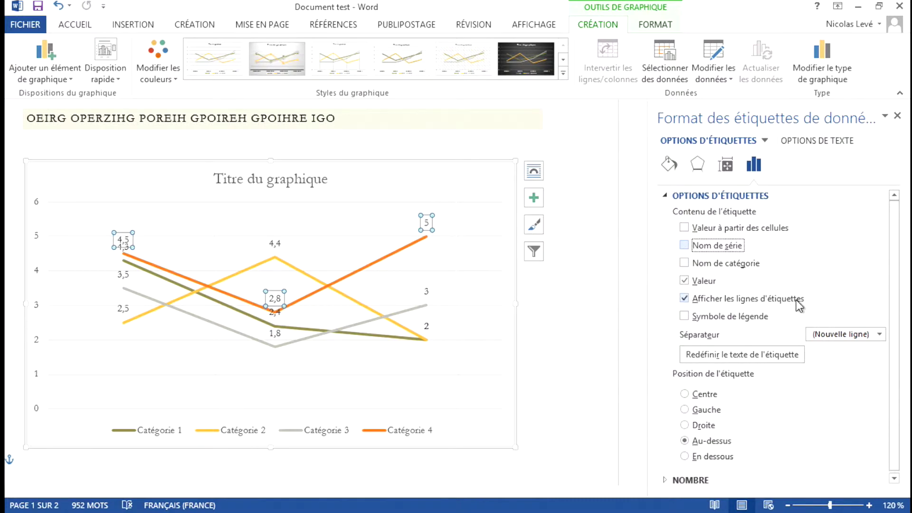
{"action": "scroll", "coordinate": [808, 282], "scroll_direction": "down", "scroll_amount": 1}
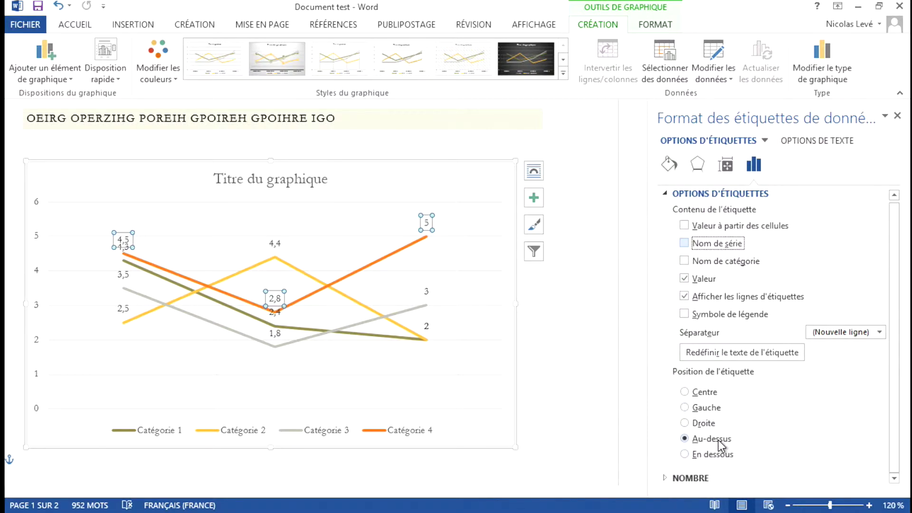
{"action": "left_click", "coordinate": [685, 455]}
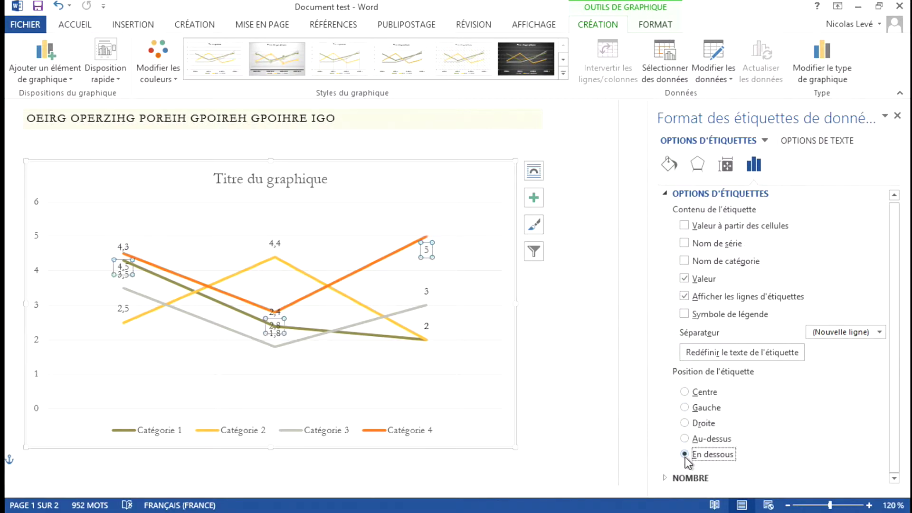
{"action": "left_click", "coordinate": [685, 422]}
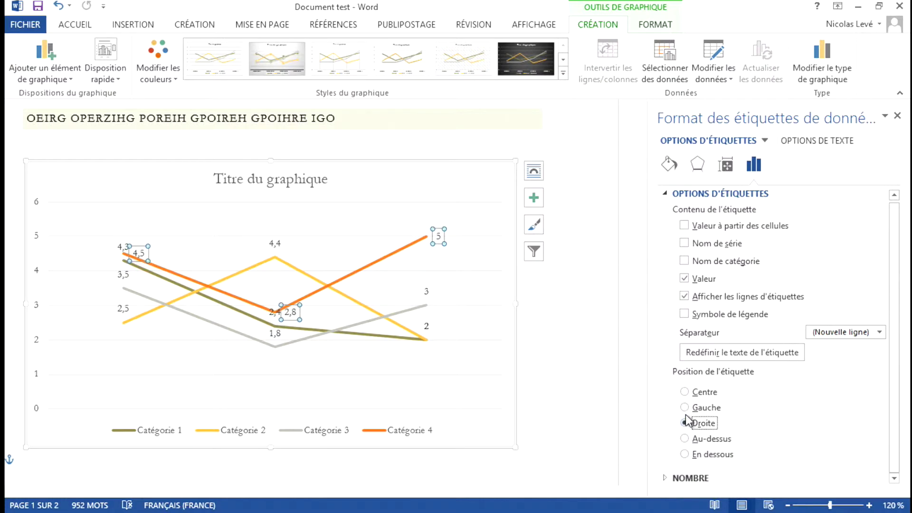
{"action": "left_click", "coordinate": [685, 408]}
{"action": "left_click", "coordinate": [685, 392]}
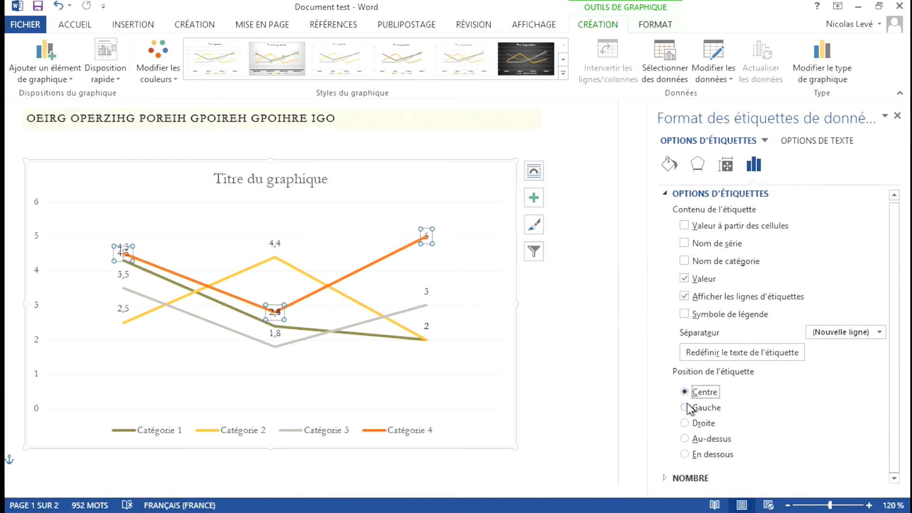
{"action": "left_click", "coordinate": [684, 439]}
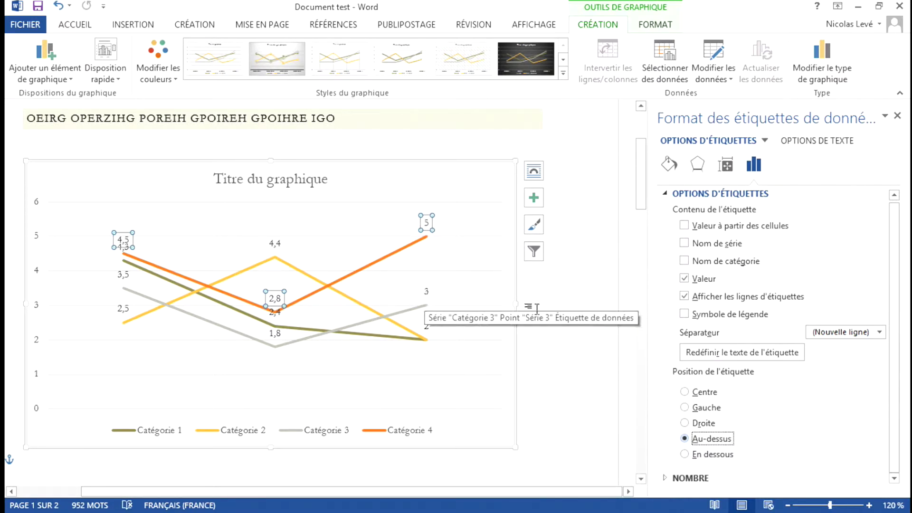
Set the Catégorie 4 labels' number format to Monétaire with 0 decimals and the € symbol.
{"action": "left_click", "coordinate": [743, 195]}
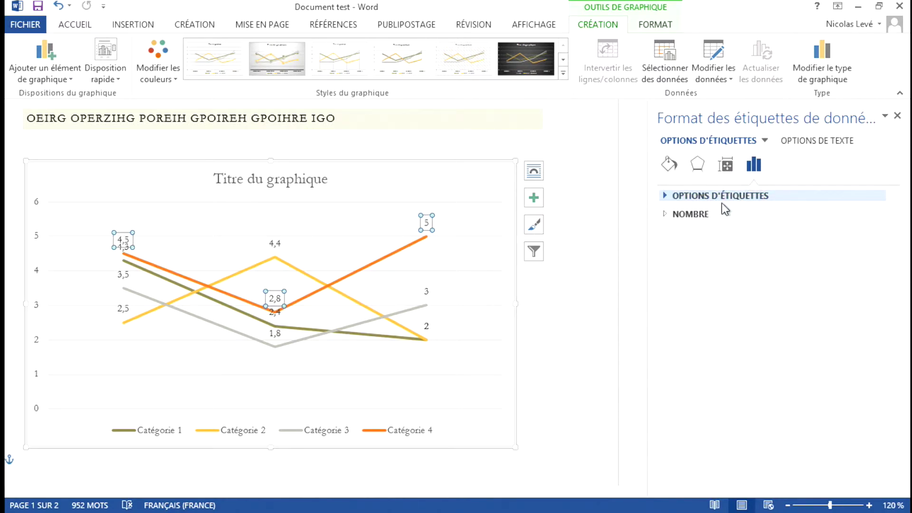
{"action": "left_click", "coordinate": [694, 212]}
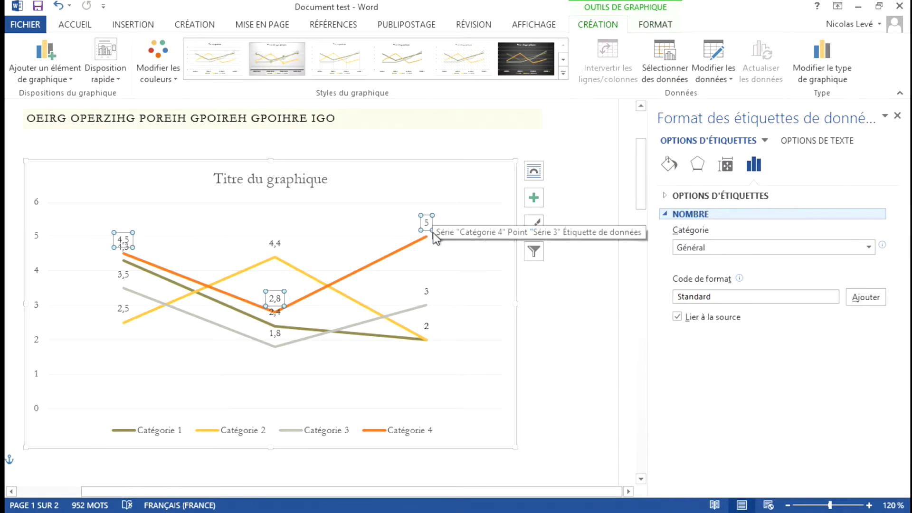
{"action": "left_click", "coordinate": [868, 248]}
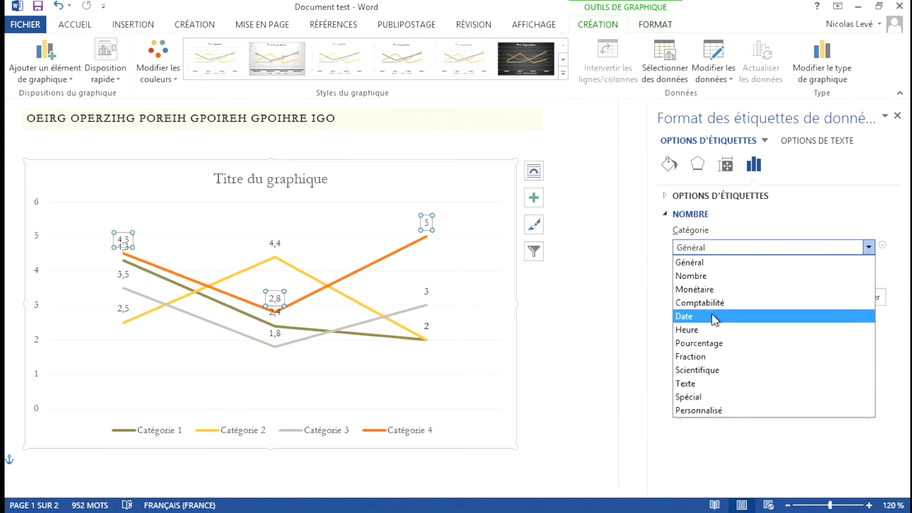
{"action": "left_click", "coordinate": [719, 290]}
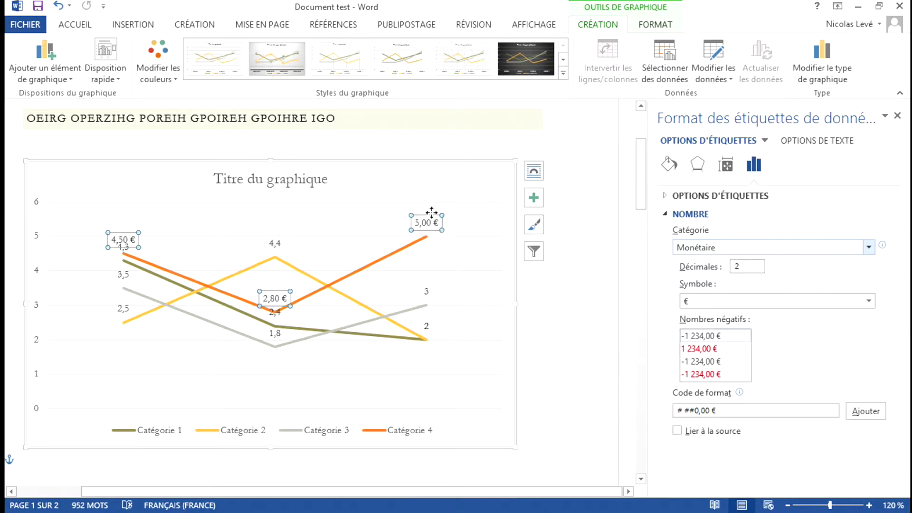
{"action": "left_click", "coordinate": [754, 266]}
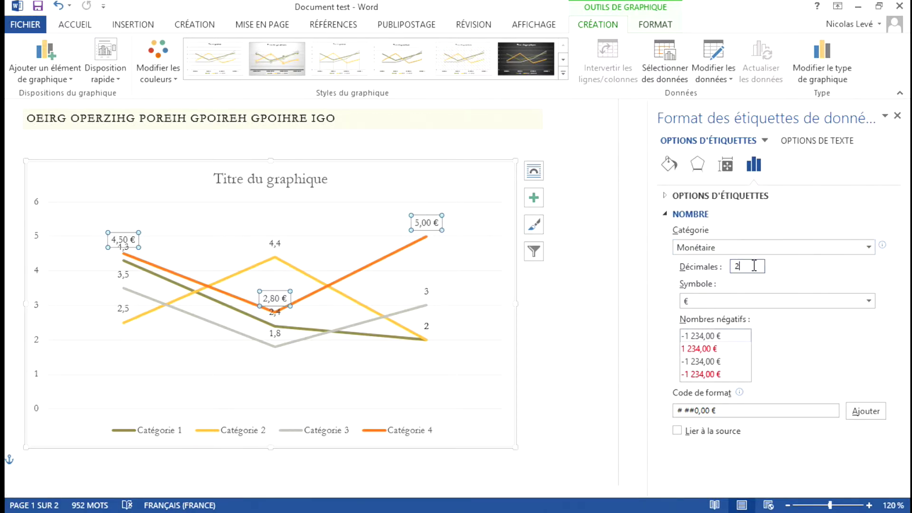
{"action": "key", "text": "BackSpace"}
{"action": "type", "text": "0"}
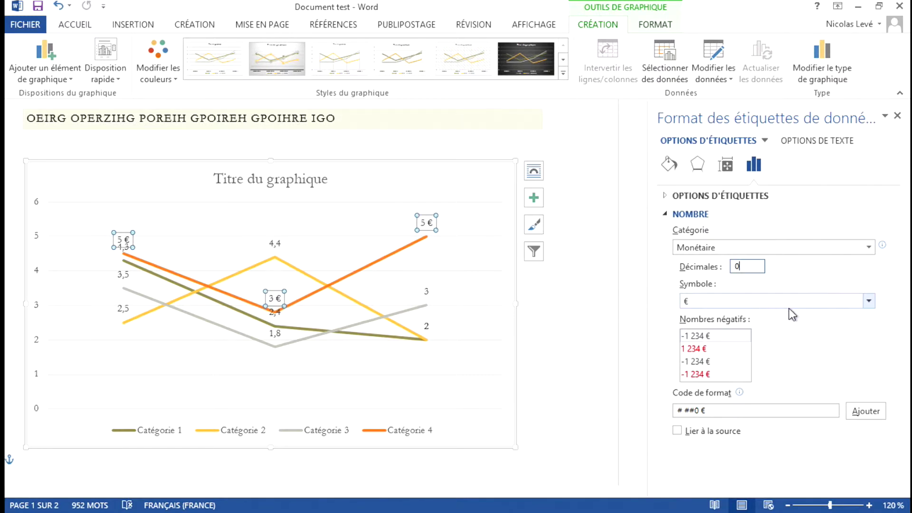
{"action": "left_click", "coordinate": [869, 302]}
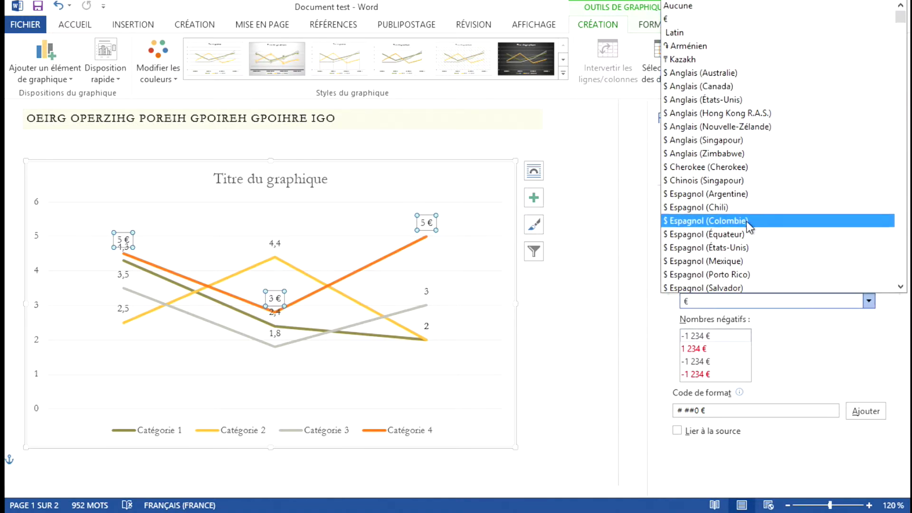
{"action": "left_click", "coordinate": [795, 336]}
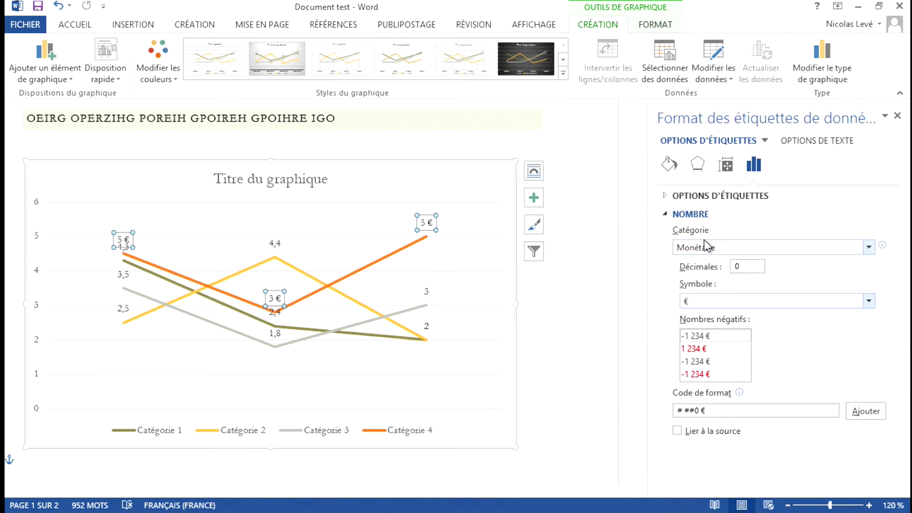
{"action": "left_click", "coordinate": [692, 214]}
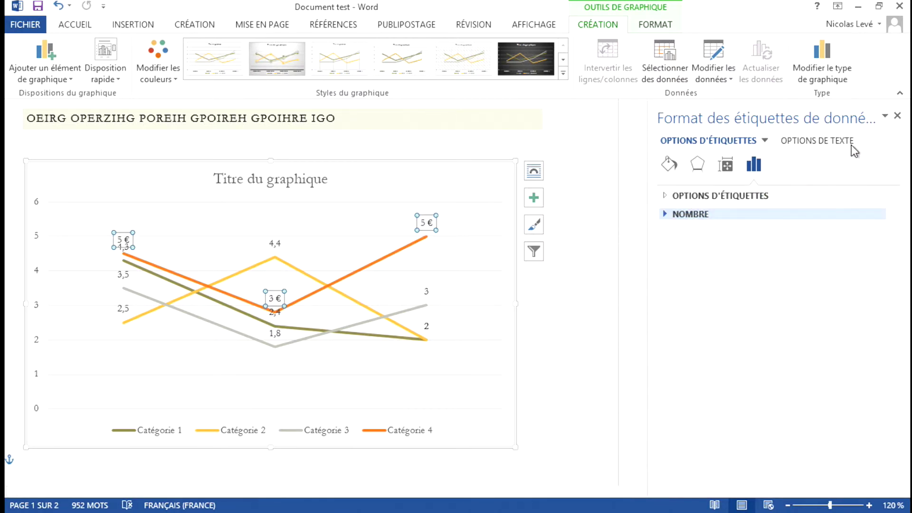
Close the Format des étiquettes pane, return to the Accueil tab, and deselect the chart.
{"action": "left_click", "coordinate": [898, 116]}
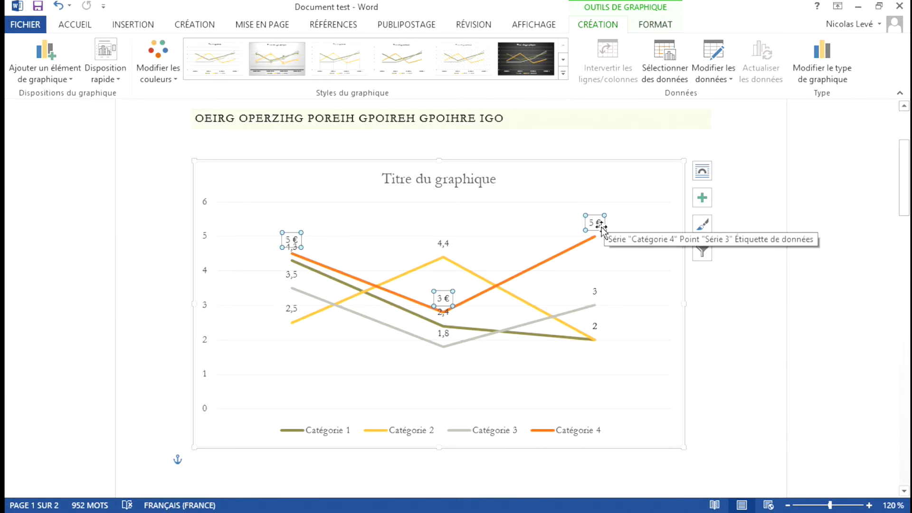
{"action": "left_click", "coordinate": [648, 27]}
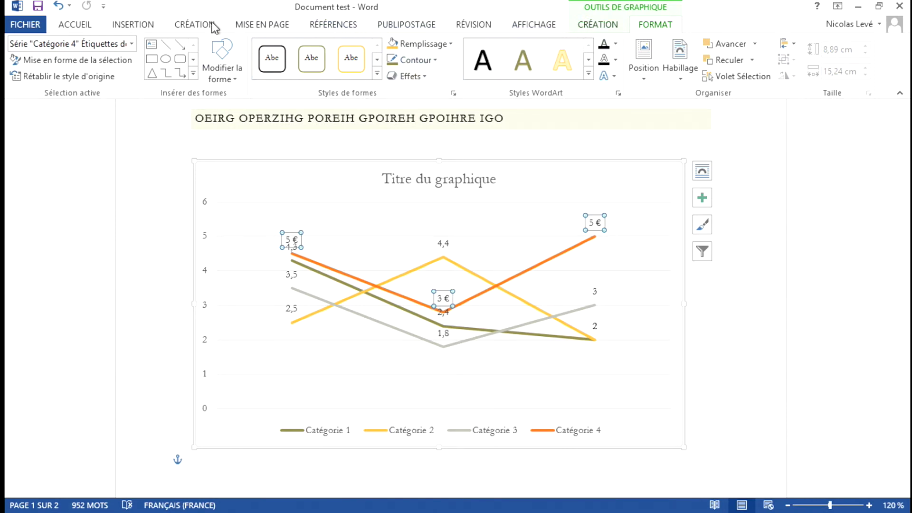
{"action": "left_click", "coordinate": [89, 18]}
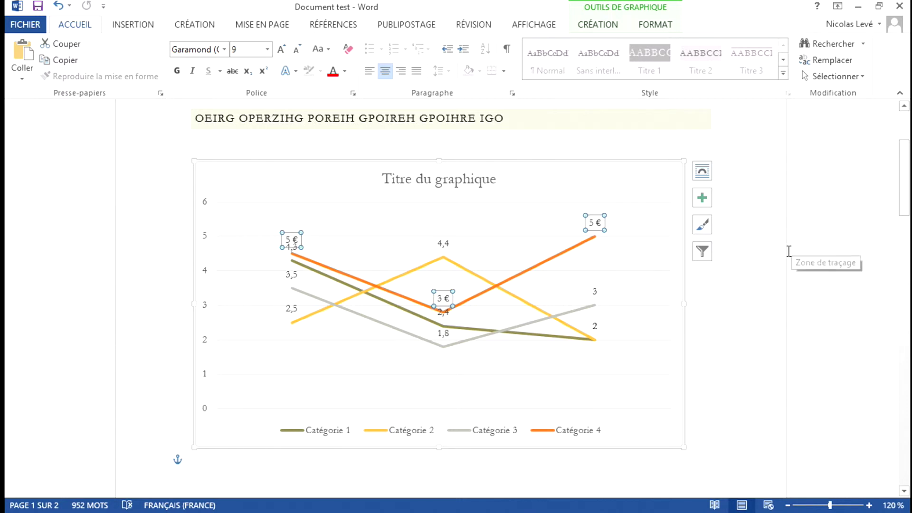
{"action": "left_click", "coordinate": [757, 267]}
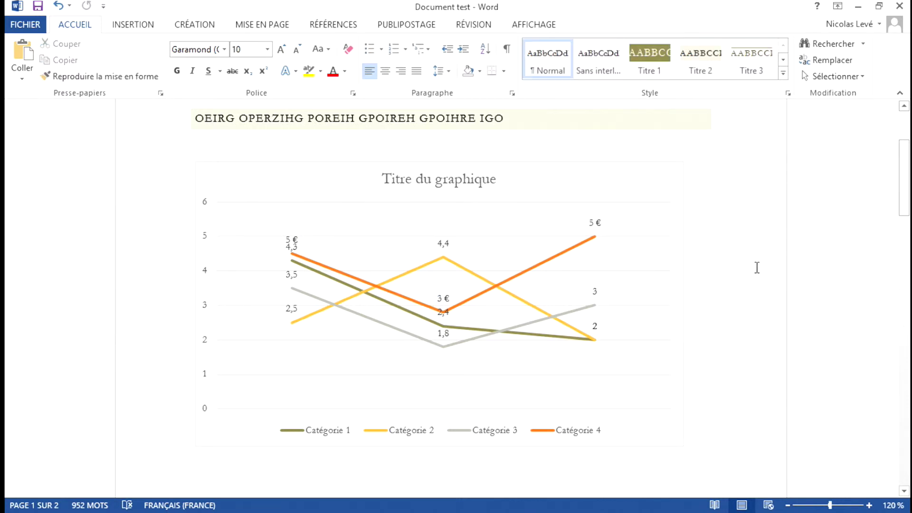